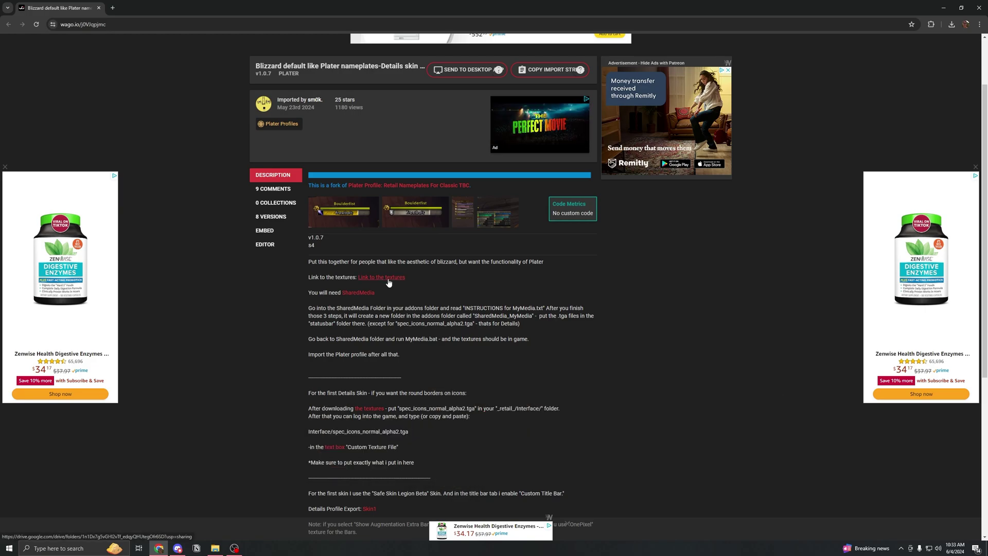
# Step: Open the textures and SharedMedia links from the profile description in new tabs, and download the whole Textures folder from Google Drive
pyautogui.middleClick(387, 279)
pyautogui.middleClick(370, 293)
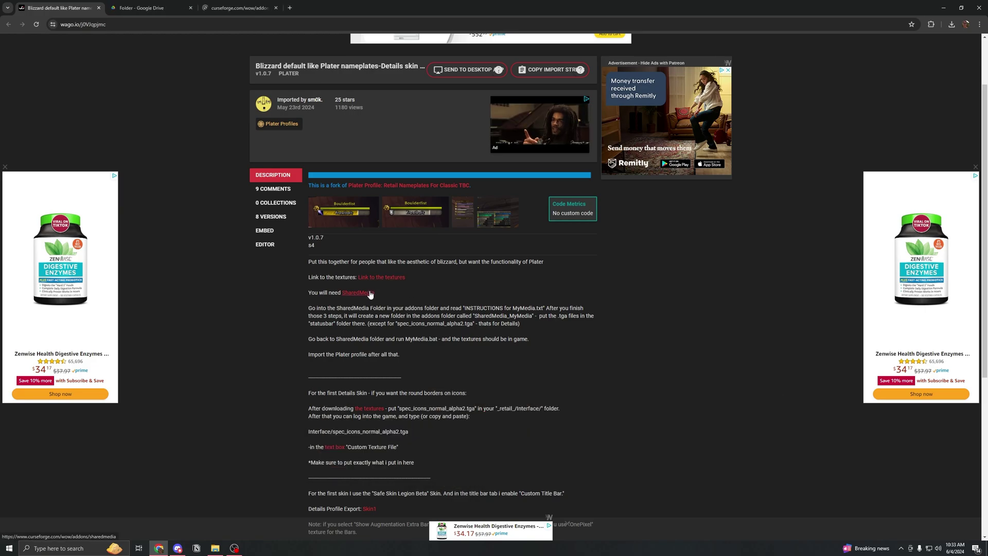
pyautogui.hotkey('ctrl', 'Tab')
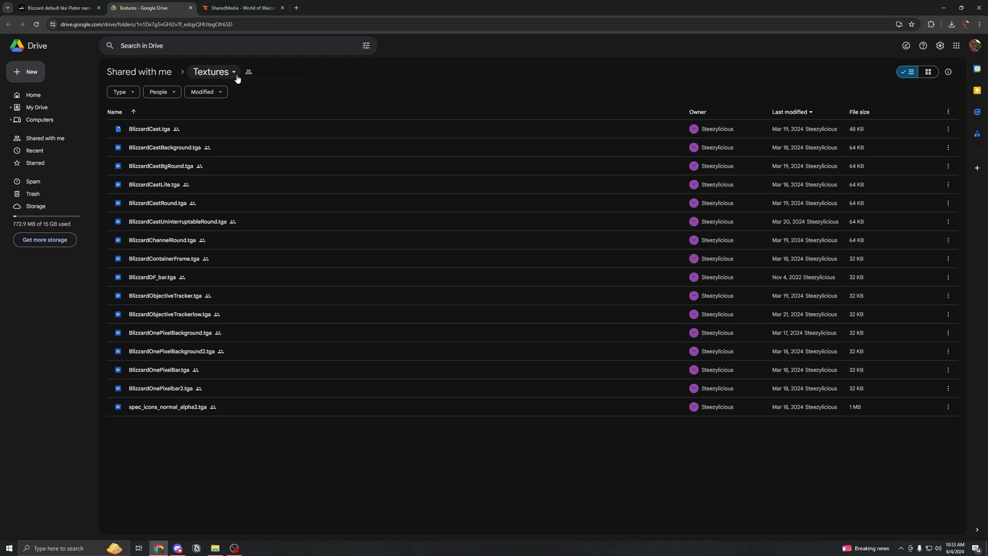
pyautogui.click(212, 72)
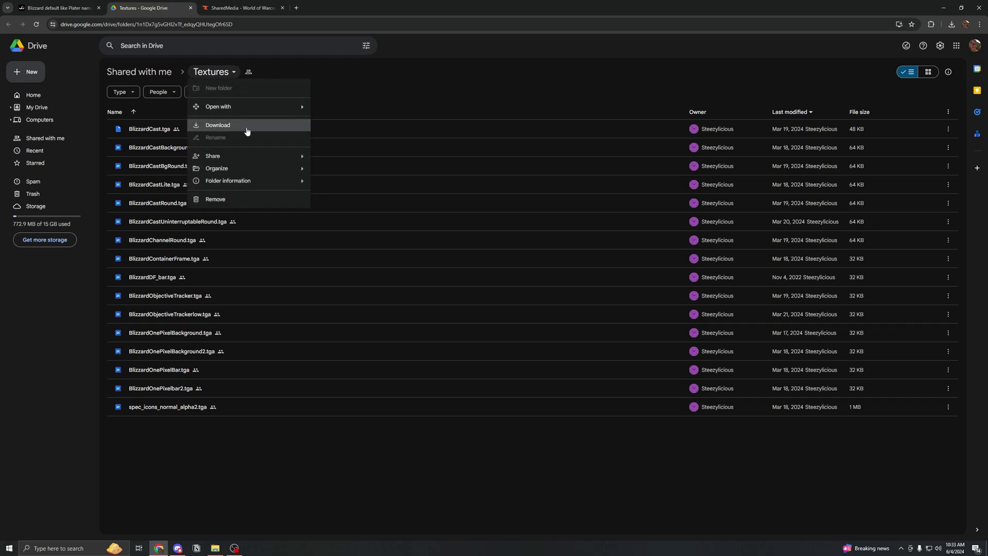
pyautogui.click(247, 131)
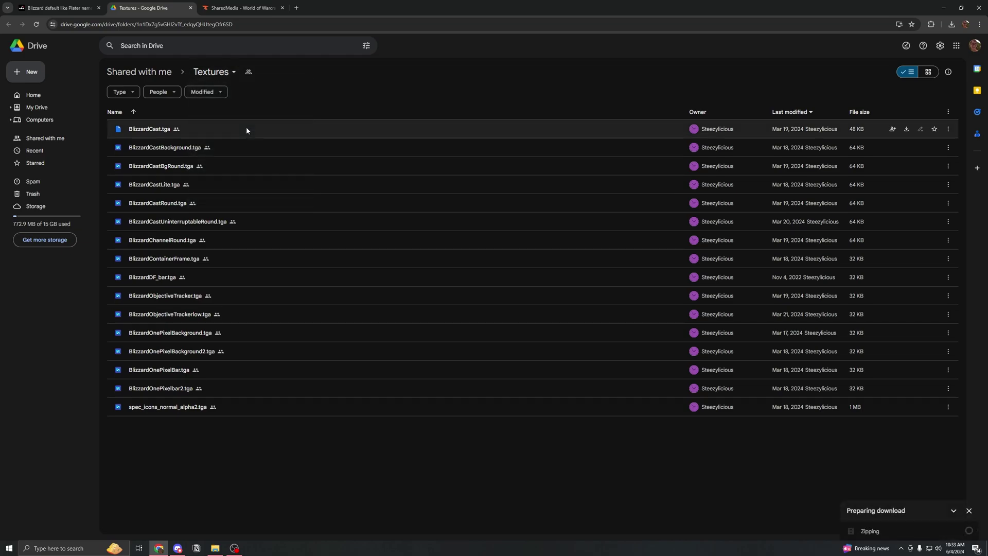
pyautogui.hotkey('ctrl', 'Tab')
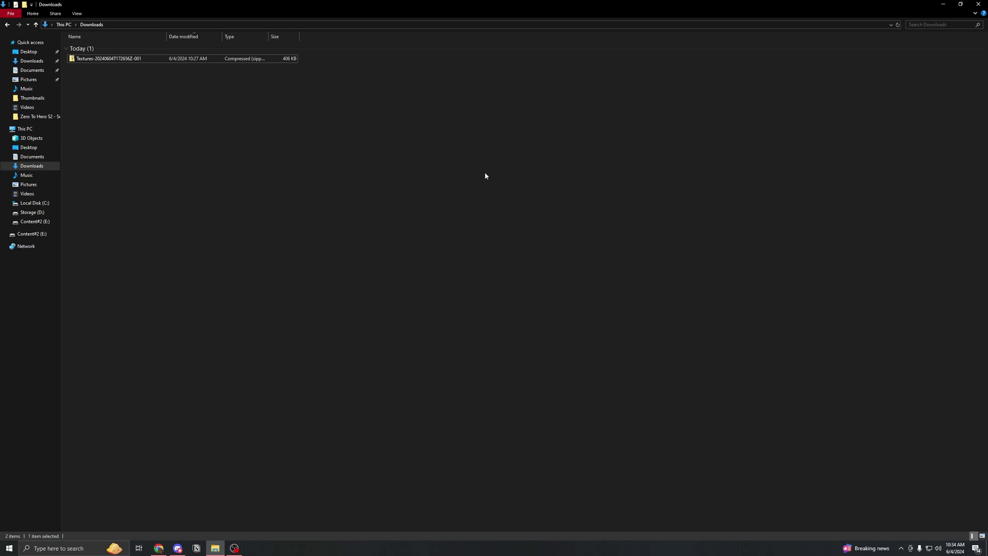
# Step: Extract the downloaded Textures zip archive in Downloads to its default destination folder
pyautogui.rightClick(107, 60)
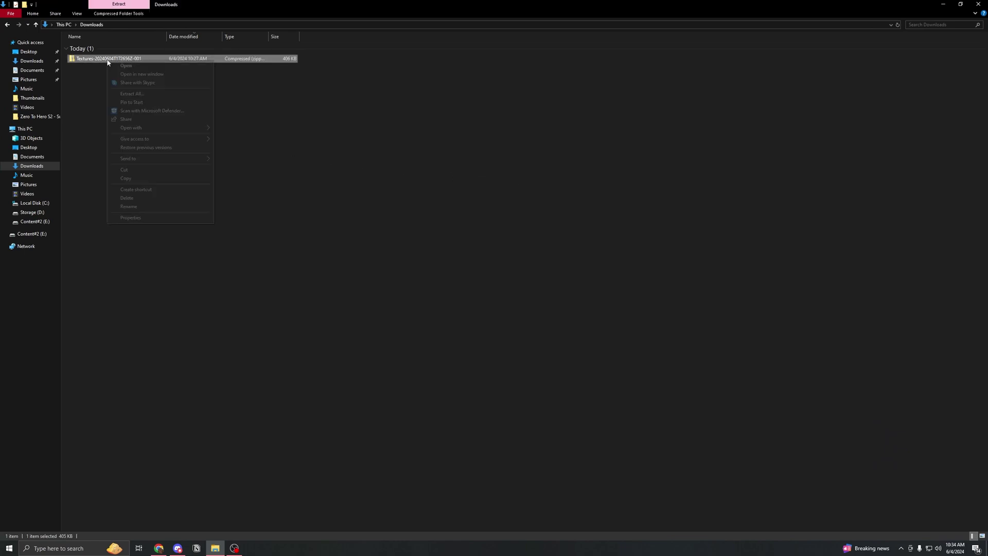
pyautogui.click(128, 94)
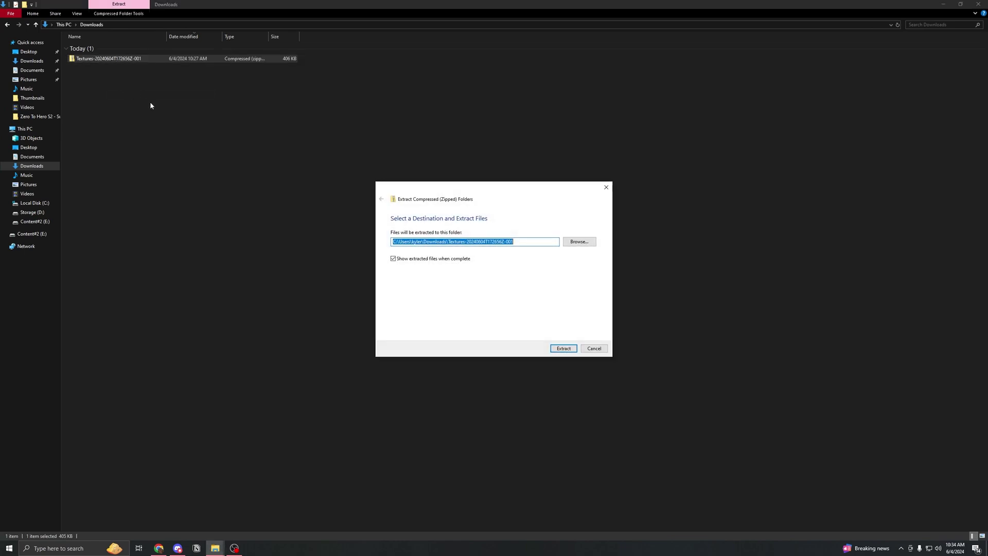
pyautogui.click(563, 348)
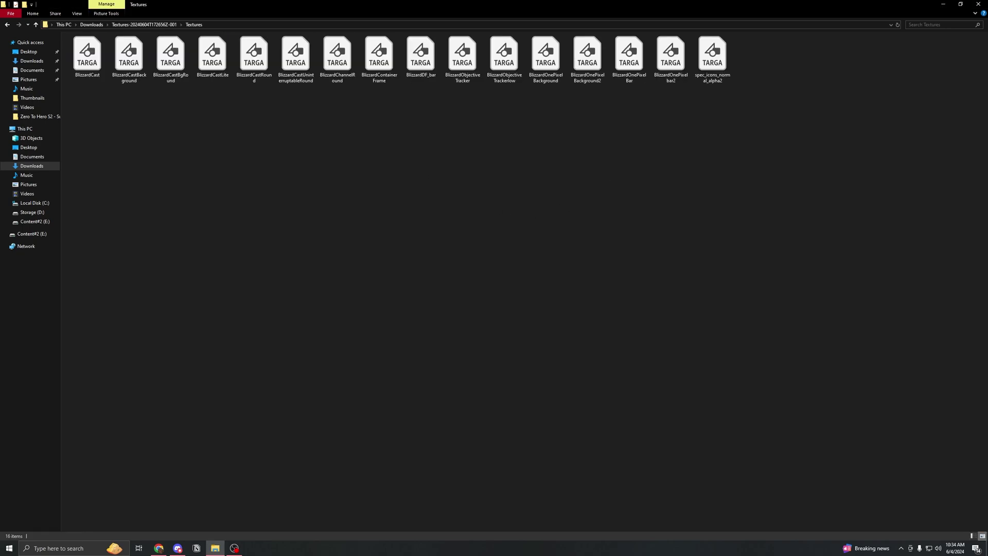
# Step: In a new File Explorer window, open the folder C:\Program Files (x86)\World of Warcraft\_retail_\Interface\AddOns\SharedMedia
pyautogui.click(158, 548)
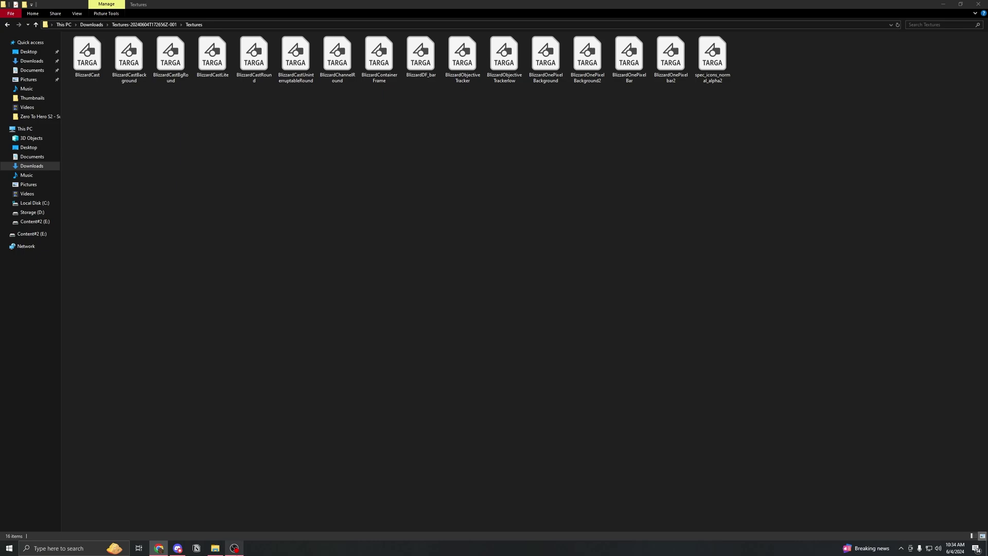
pyautogui.rightClick(215, 548)
pyautogui.click(200, 508)
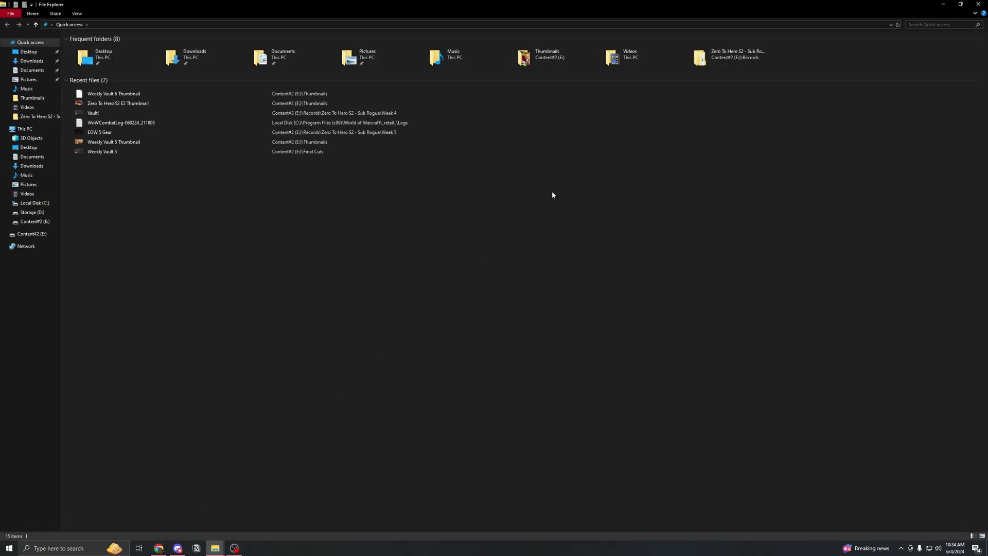
pyautogui.click(48, 203)
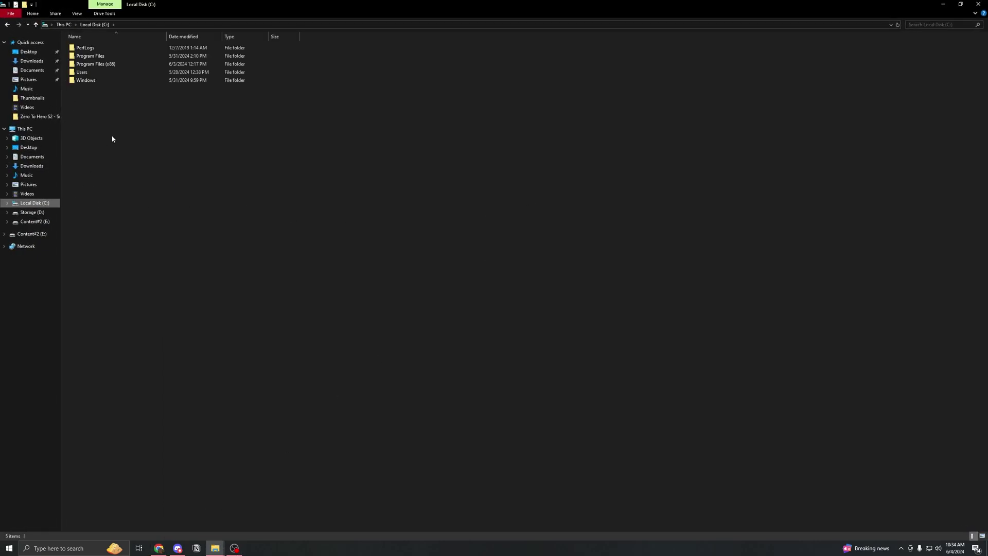
pyautogui.doubleClick(128, 64)
pyautogui.doubleClick(116, 226)
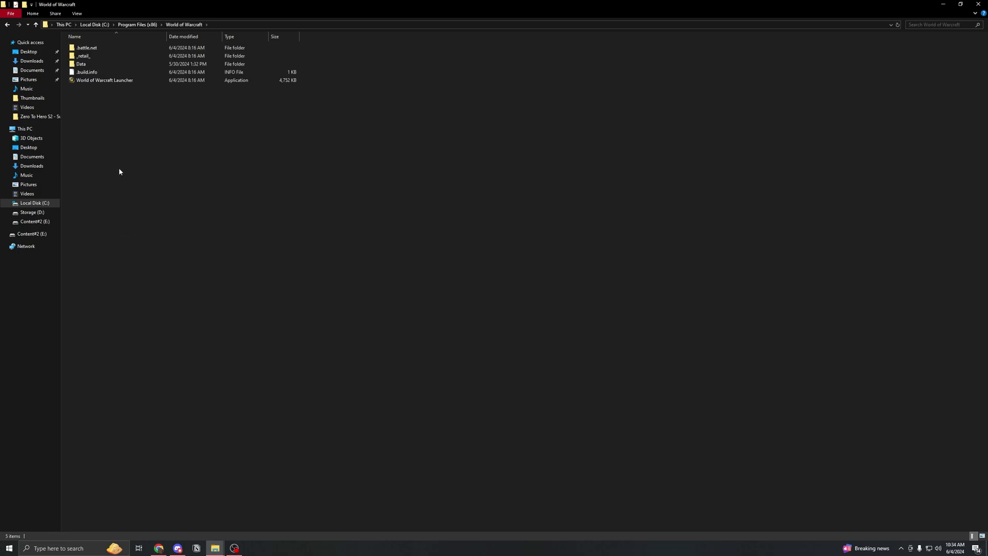
pyautogui.doubleClick(113, 56)
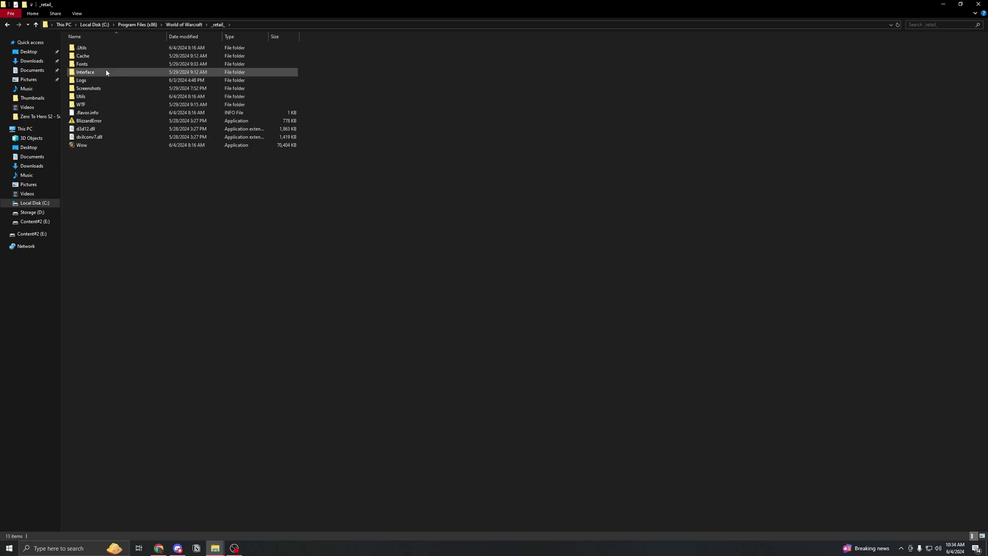
pyautogui.doubleClick(106, 74)
pyautogui.doubleClick(111, 49)
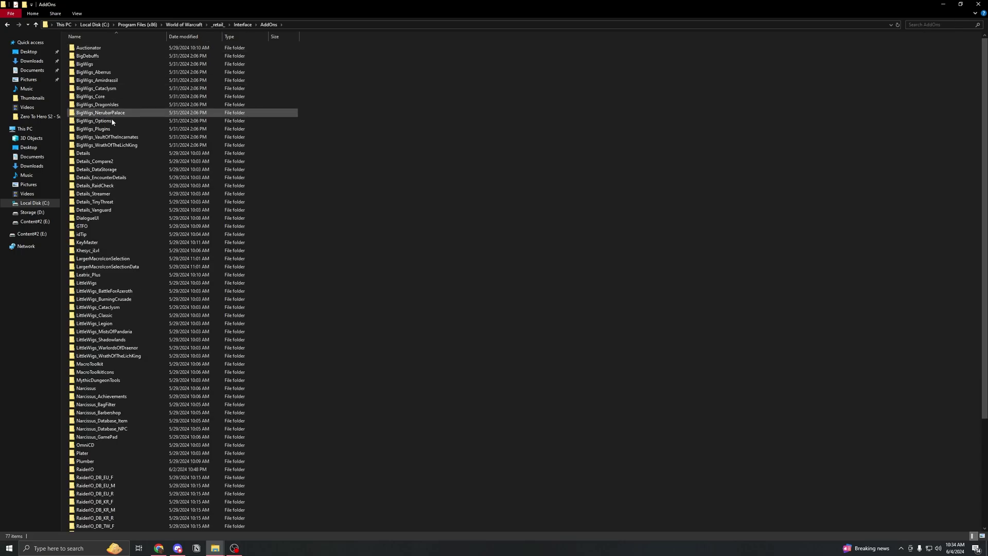
pyautogui.scroll(-5, 111, 121)
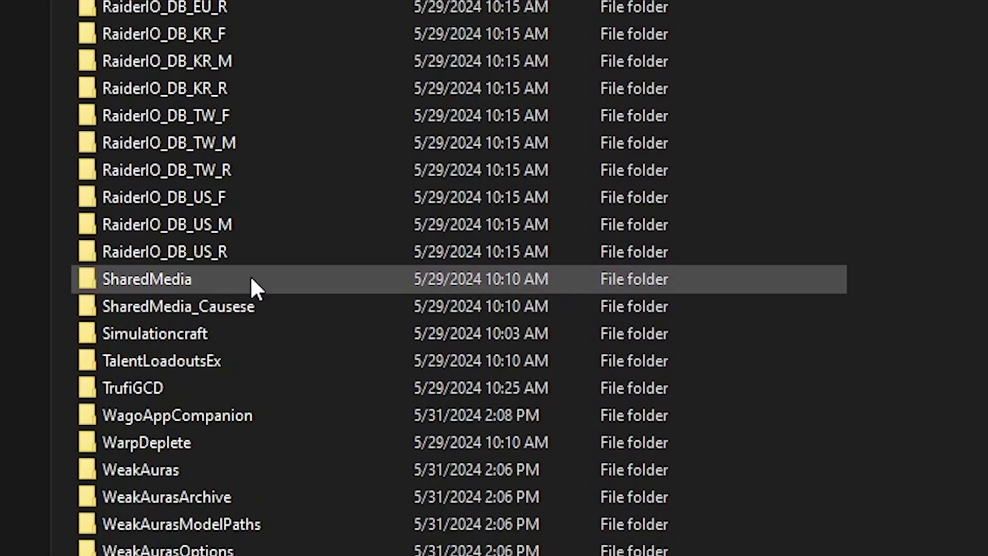
pyautogui.doubleClick(251, 281)
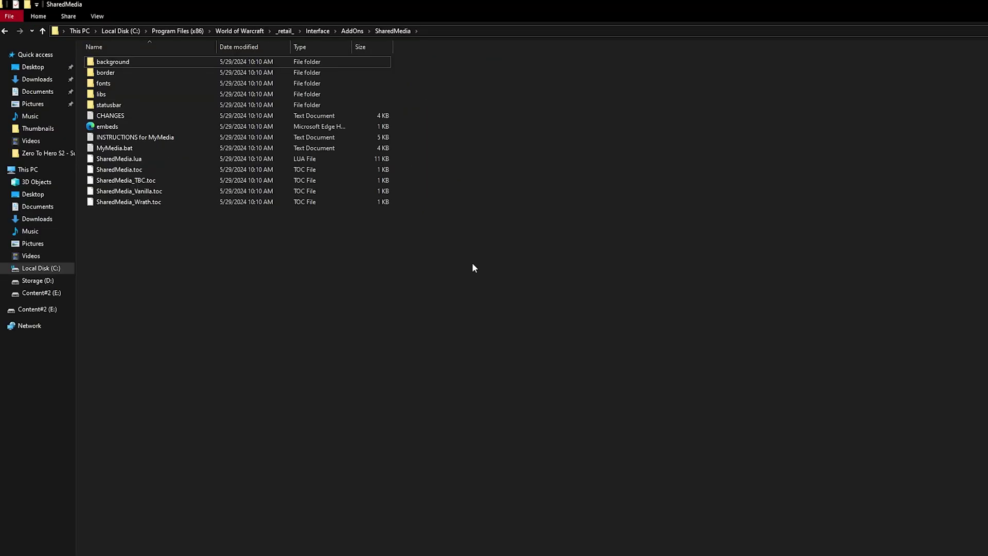
# Step: Show file name extensions and rename MyMedia.bat.txt to MyMedia.bat, accepting the extension change
pyautogui.click(100, 16)
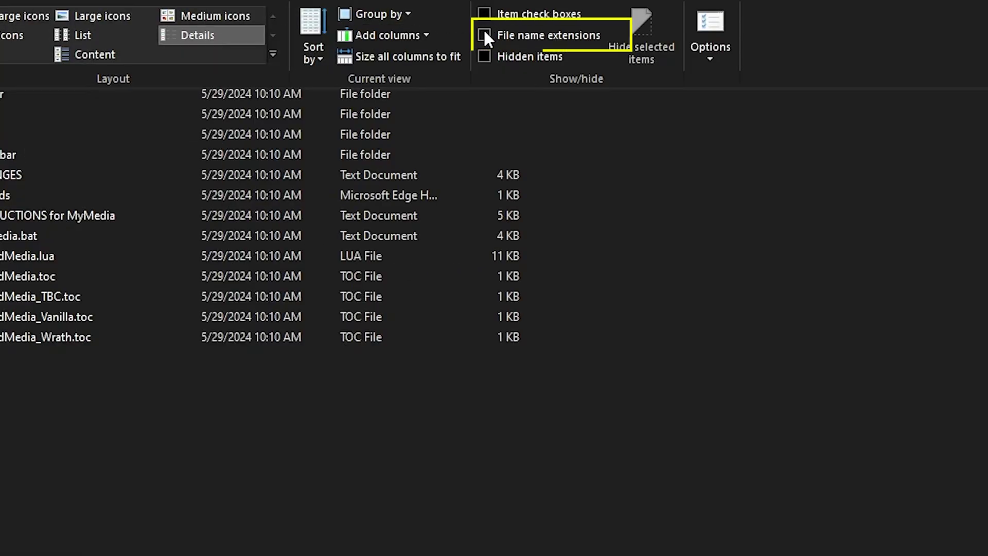
pyautogui.click(484, 35)
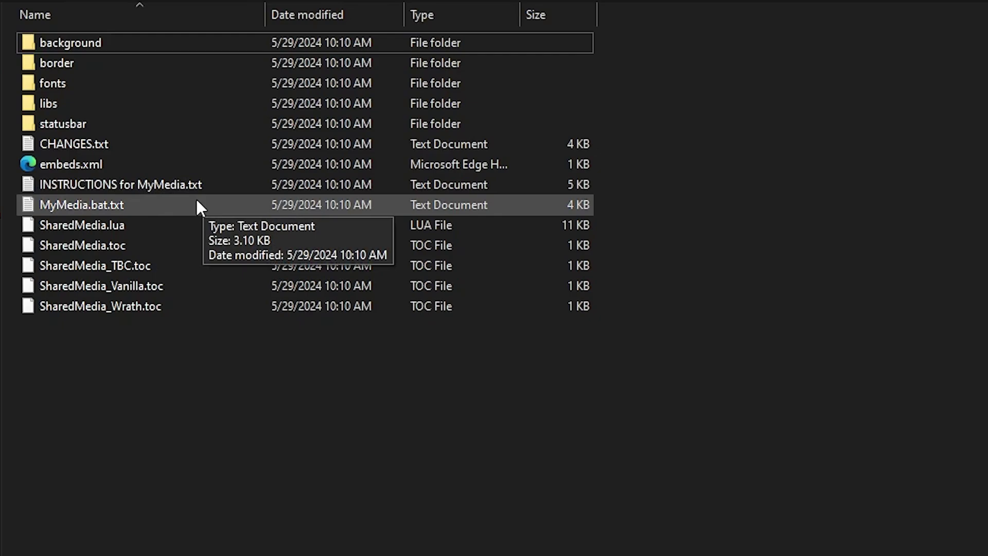
pyautogui.rightClick(190, 206)
pyautogui.click(268, 512)
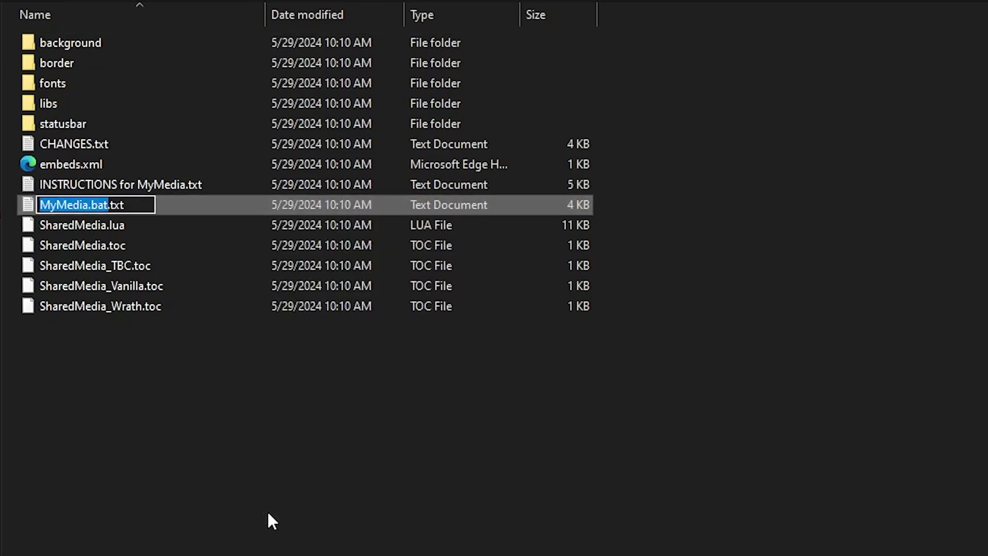
pyautogui.press('Right')
pyautogui.press('BackSpace')
pyautogui.press('BackSpace')
pyautogui.press('BackSpace')
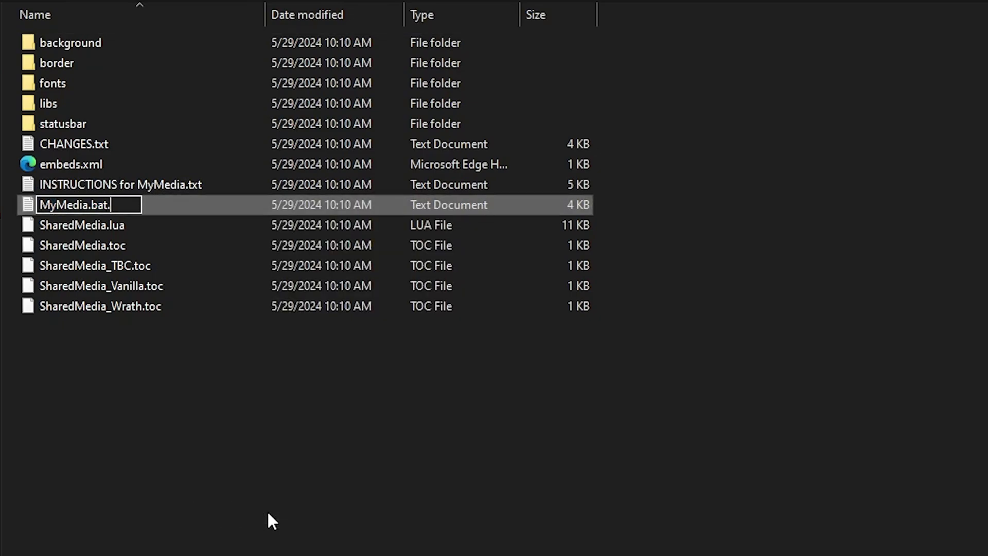
pyautogui.press('Return')
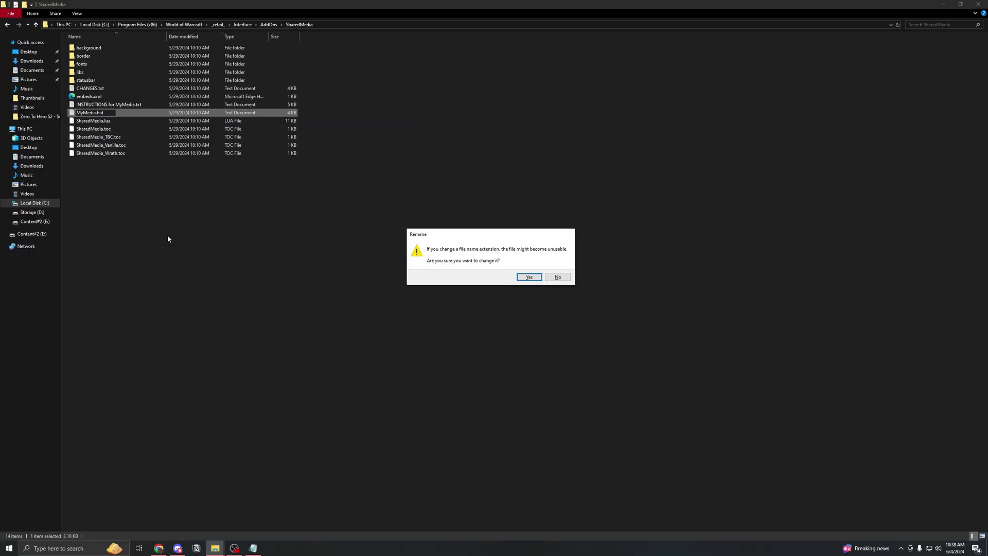
pyautogui.click(528, 278)
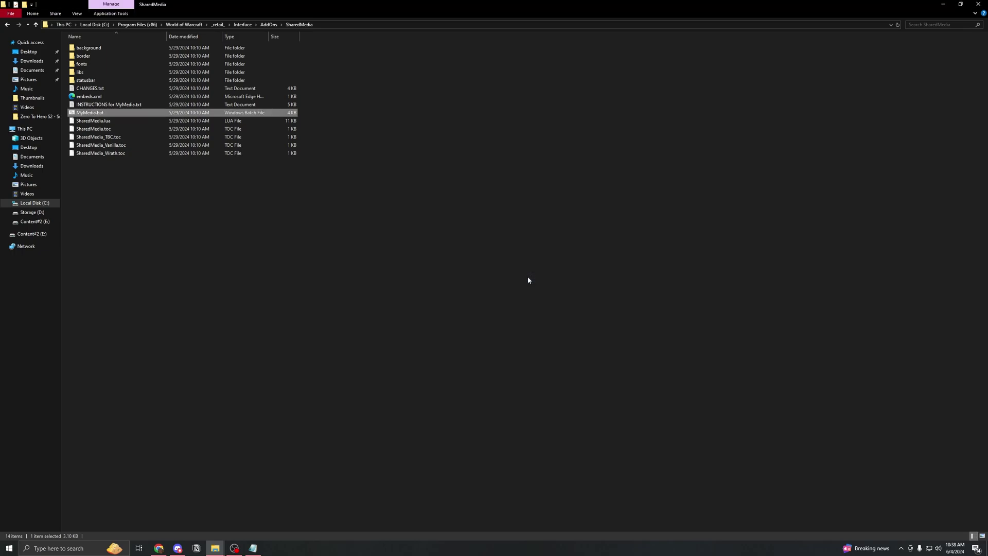
# Step: Run MyMedia.bat, close its console window, and open the SharedMedia_MyMedia folder inside AddOns
pyautogui.doubleClick(90, 112)
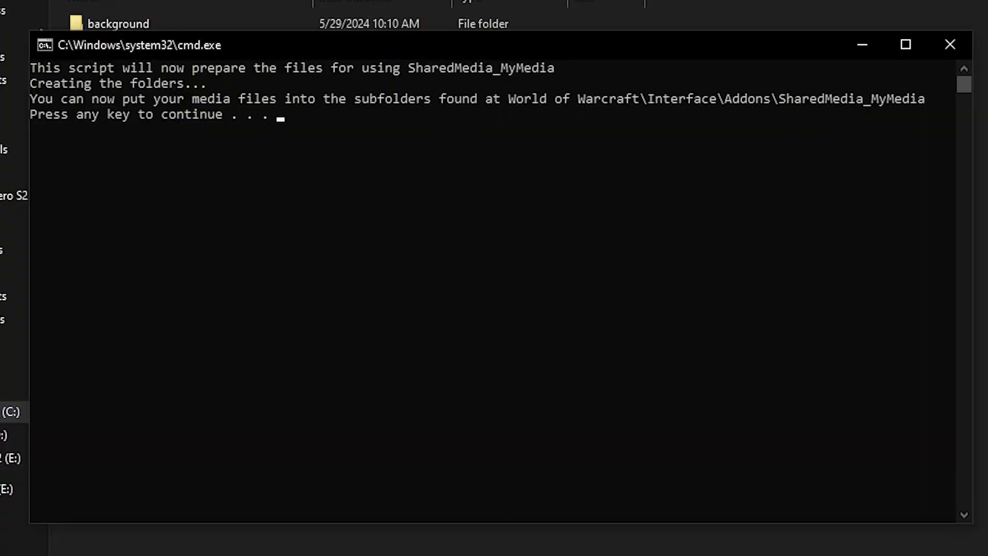
pyautogui.click(960, 43)
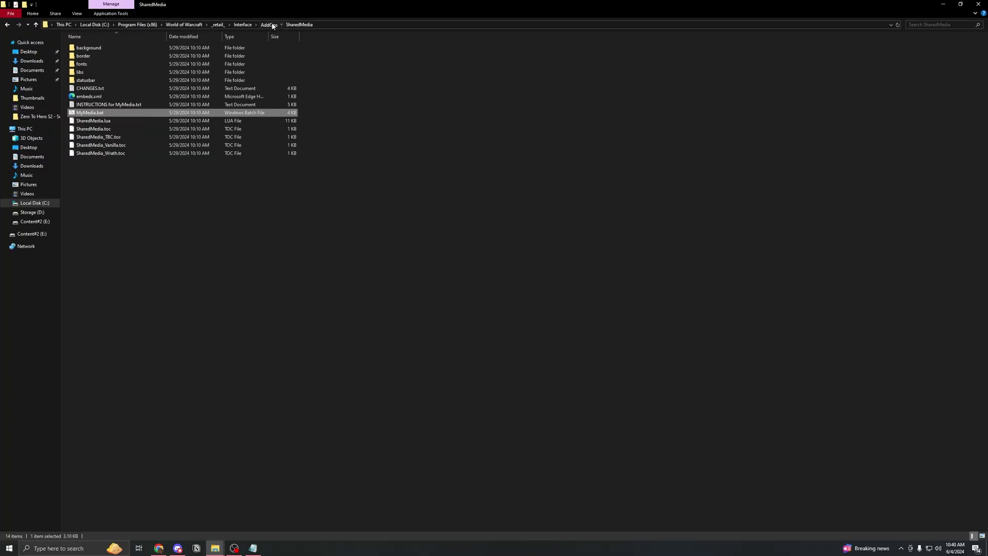
pyautogui.click(269, 24)
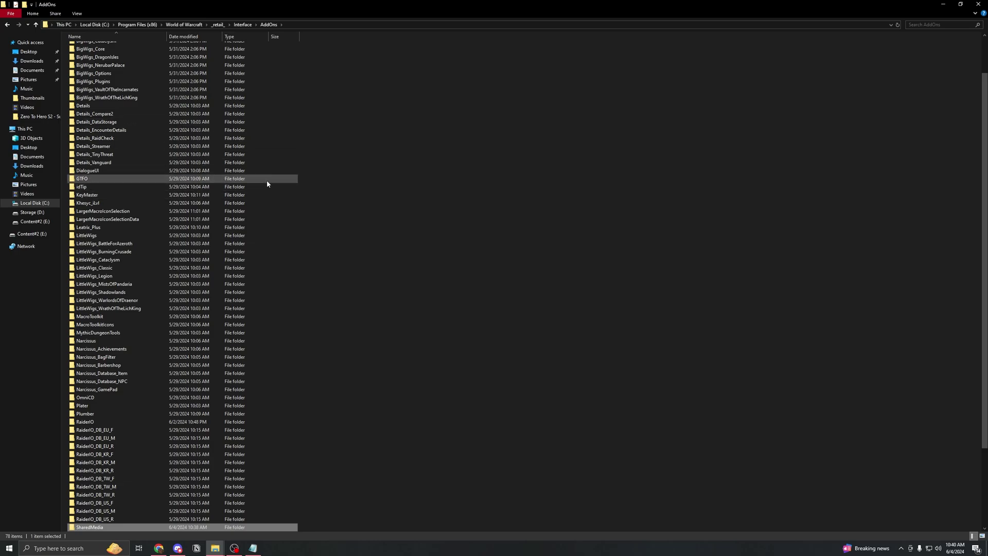
pyautogui.scroll(-4, 269, 182)
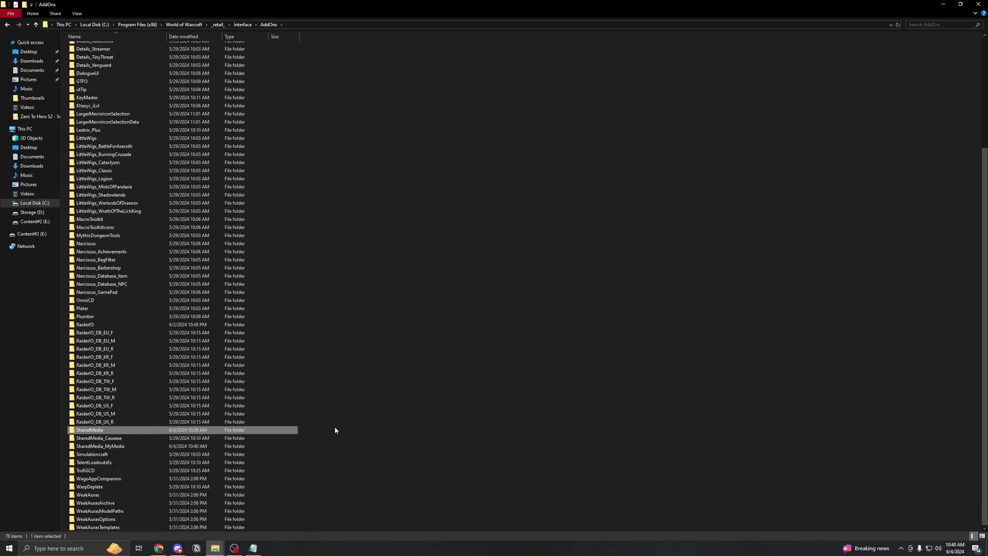
pyautogui.moveTo(154, 450)
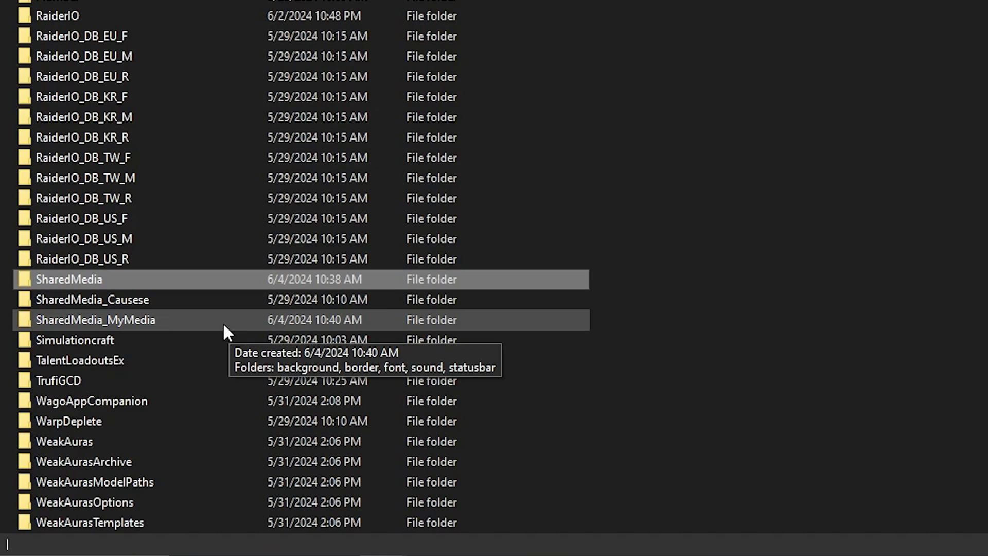
pyautogui.doubleClick(223, 323)
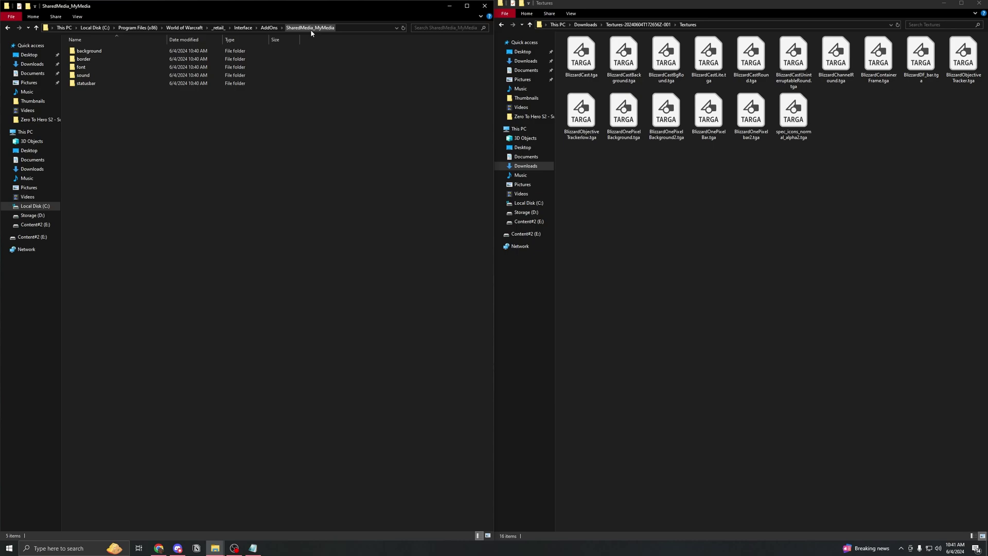
# Step: Move all extracted texture files except spec_icons_normal_alpha2.tga into the statusbar folder of SharedMedia_MyMedia
pyautogui.doubleClick(100, 83)
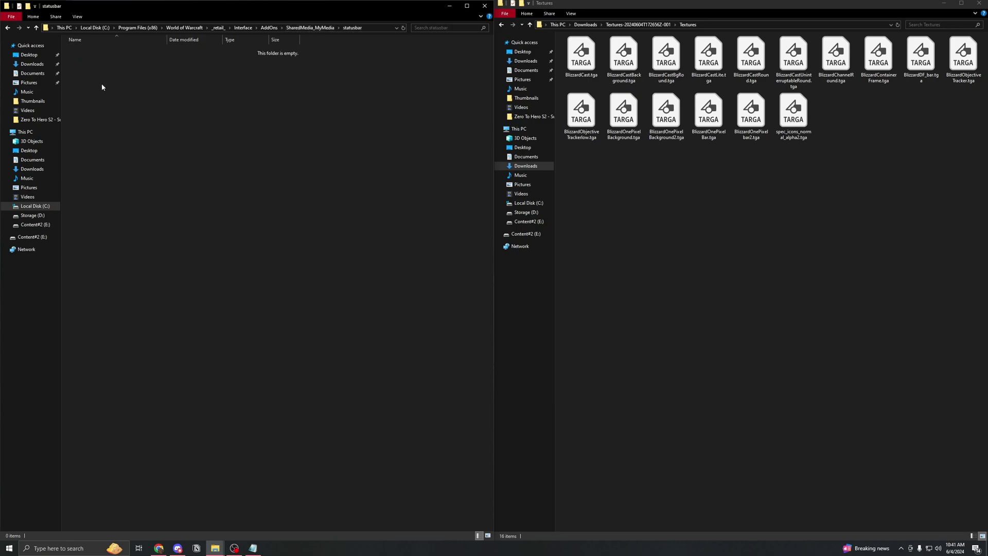
pyautogui.click(745, 137)
pyautogui.keyDown('shift'); pyautogui.click(592, 67); pyautogui.keyUp('shift')
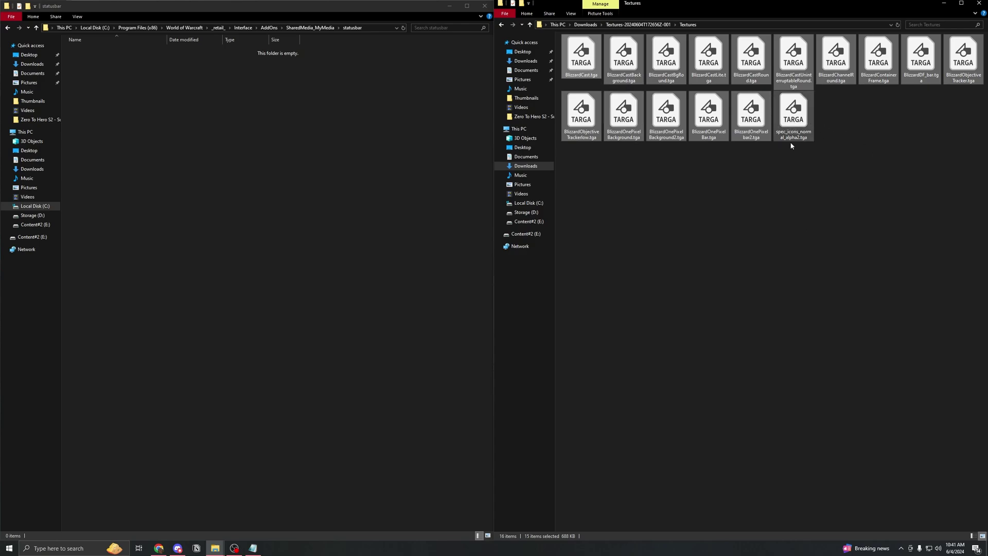
pyautogui.moveTo(581, 58); pyautogui.dragTo(367, 141)
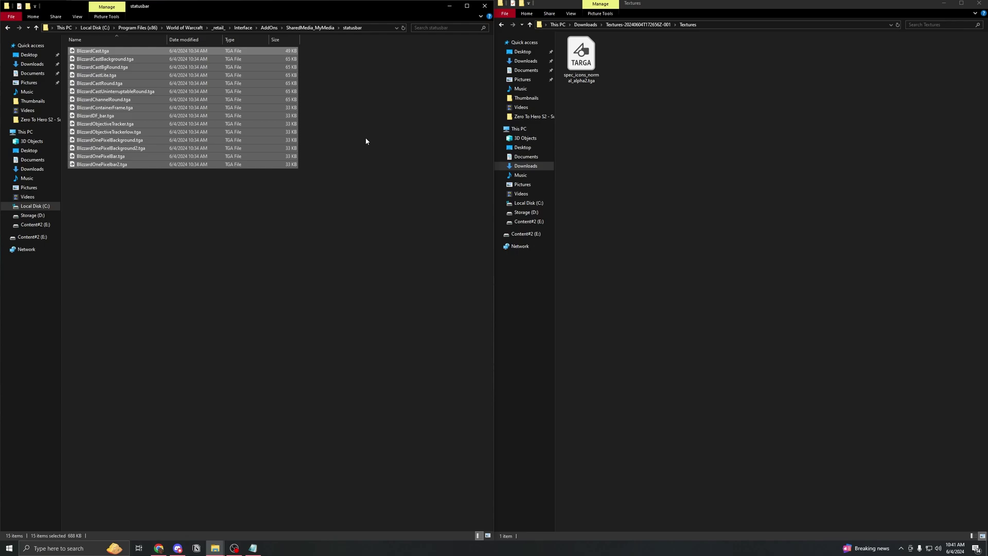
pyautogui.click(366, 141)
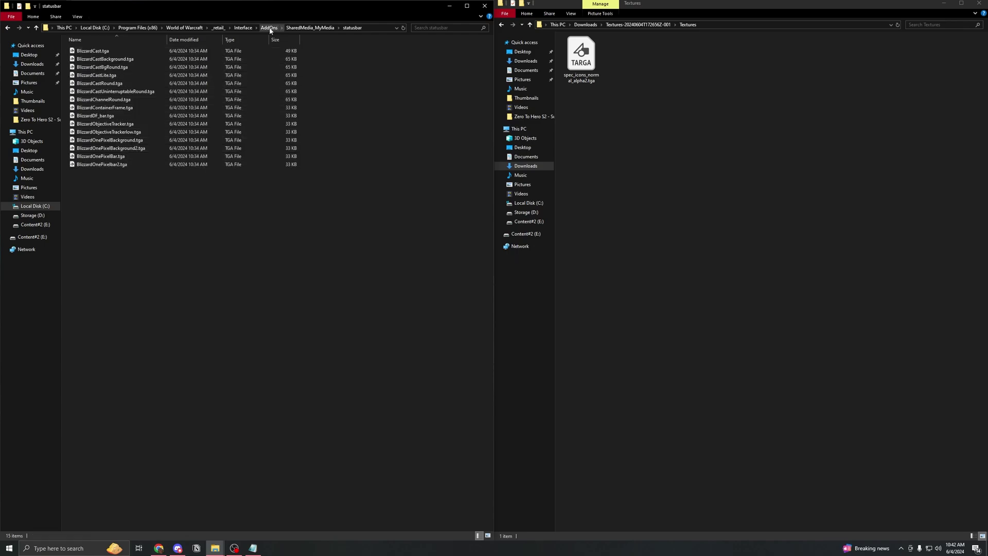
# Step: Return to the SharedMedia folder in AddOns and run MyMedia.bat again to register the added textures
pyautogui.click(269, 28)
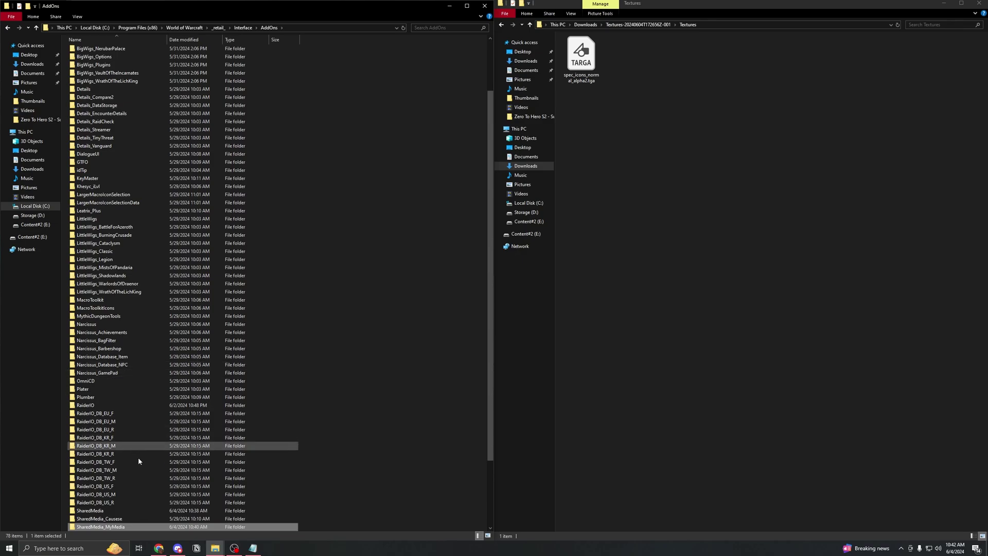
pyautogui.doubleClick(126, 511)
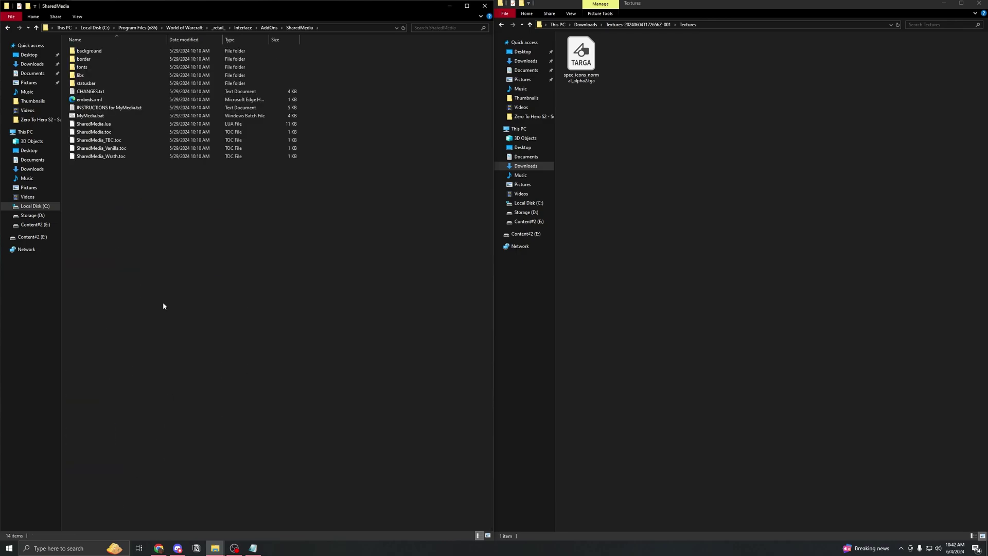
pyautogui.doubleClick(110, 118)
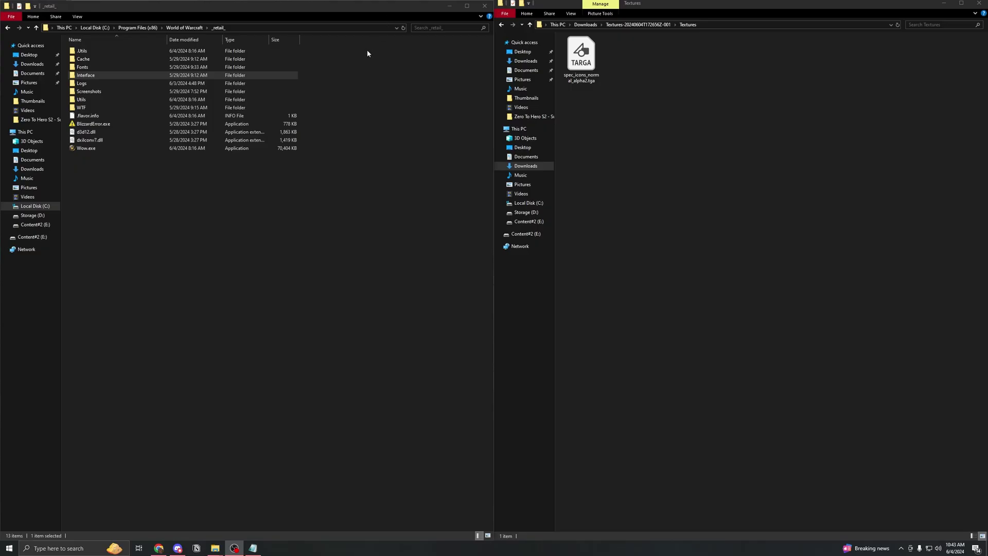
# Step: Move spec_icons_normal_alpha2.tga from the extracted Textures folder into the Interface folder of World of Warcraft's _retail_ directory
pyautogui.doubleClick(157, 78)
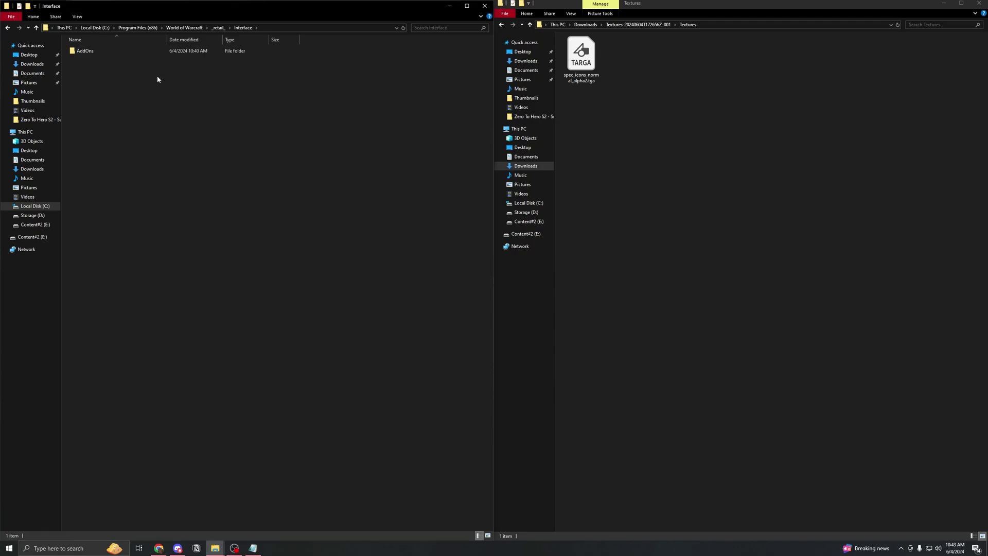
pyautogui.moveTo(589, 56); pyautogui.dragTo(361, 135)
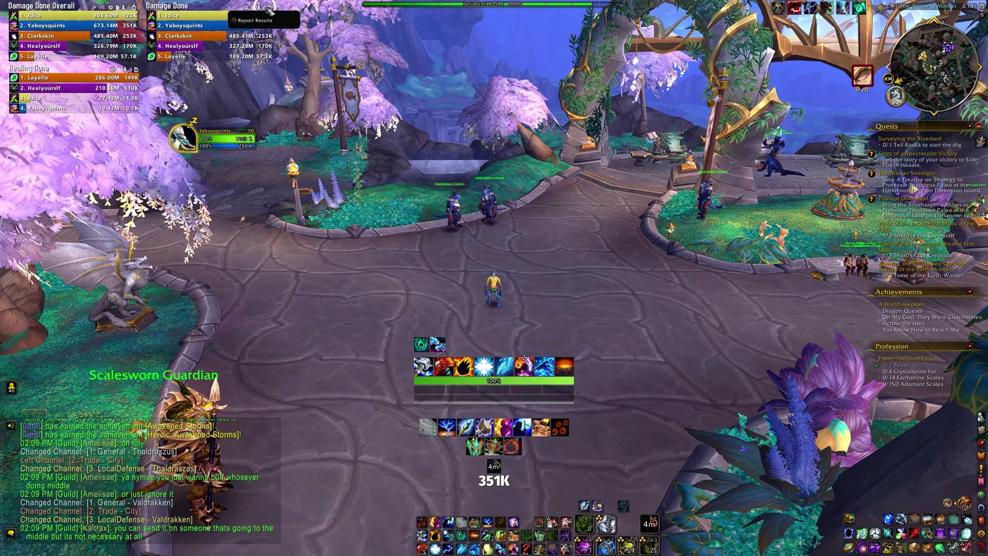
# Step: In World of Warcraft, import the copied Details profile string as a new profile named Blizz Style and close the options
pyautogui.moveTo(248, 9)
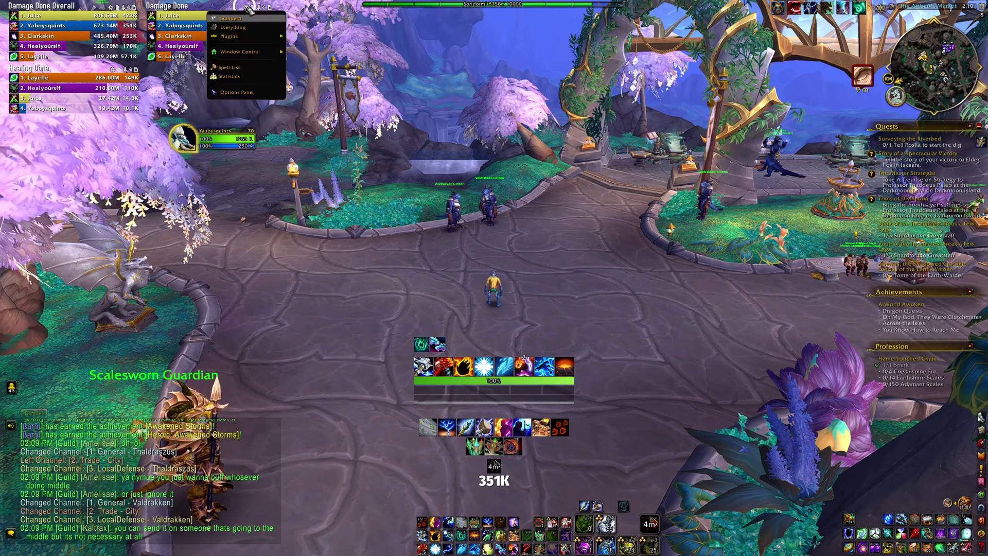
pyautogui.click(249, 8)
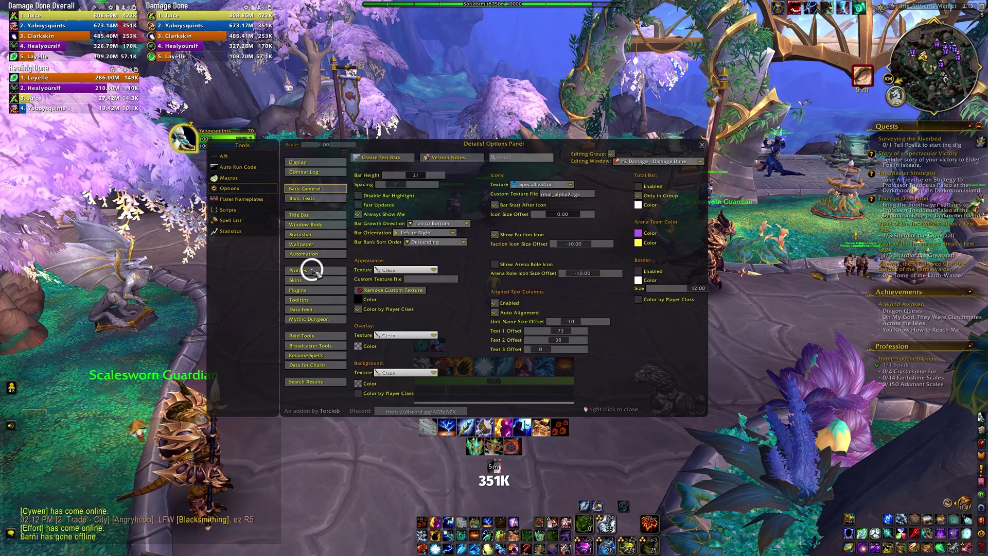
pyautogui.click(311, 270)
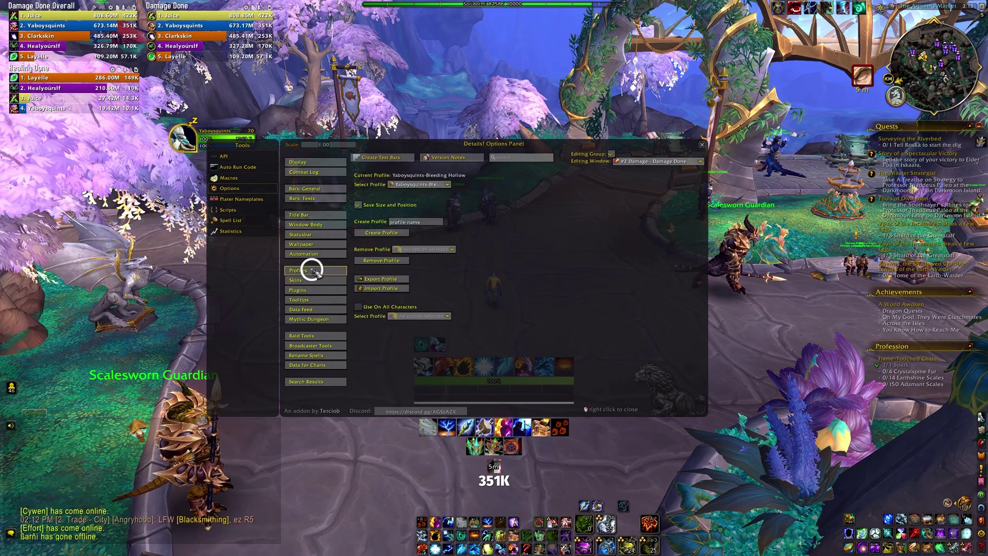
pyautogui.click(397, 288)
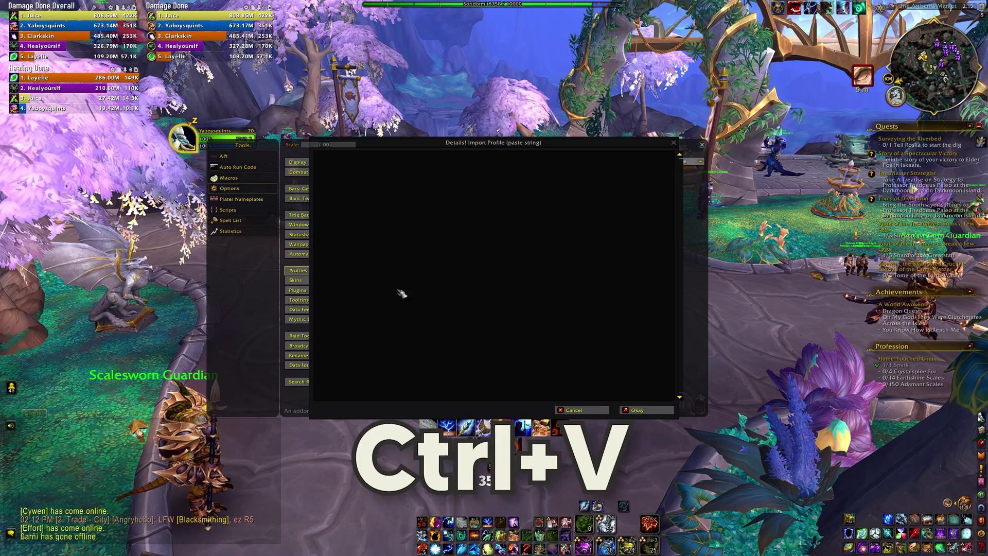
pyautogui.hotkey('ctrl', 'v')
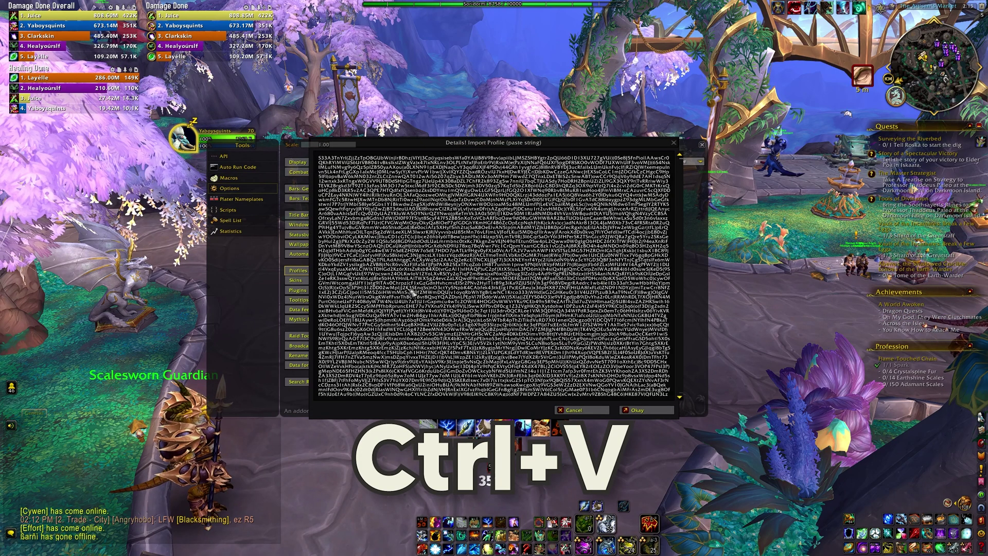
pyautogui.click(638, 410)
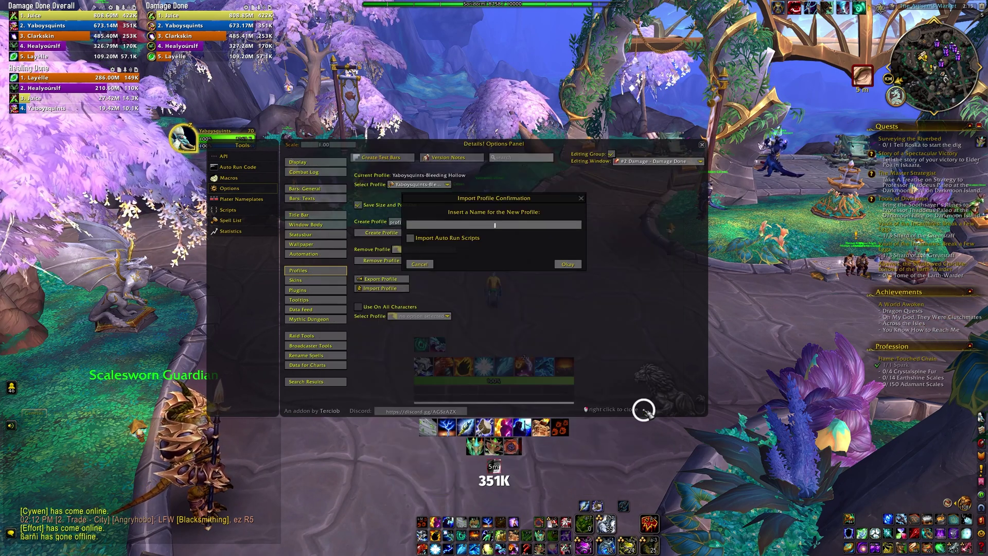
pyautogui.write('Blizz')
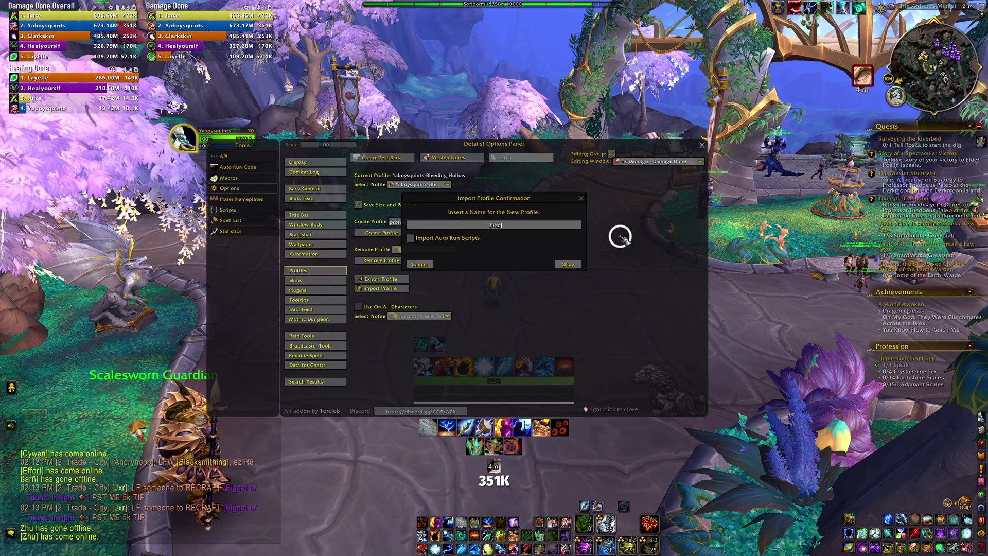
pyautogui.write(' Style')
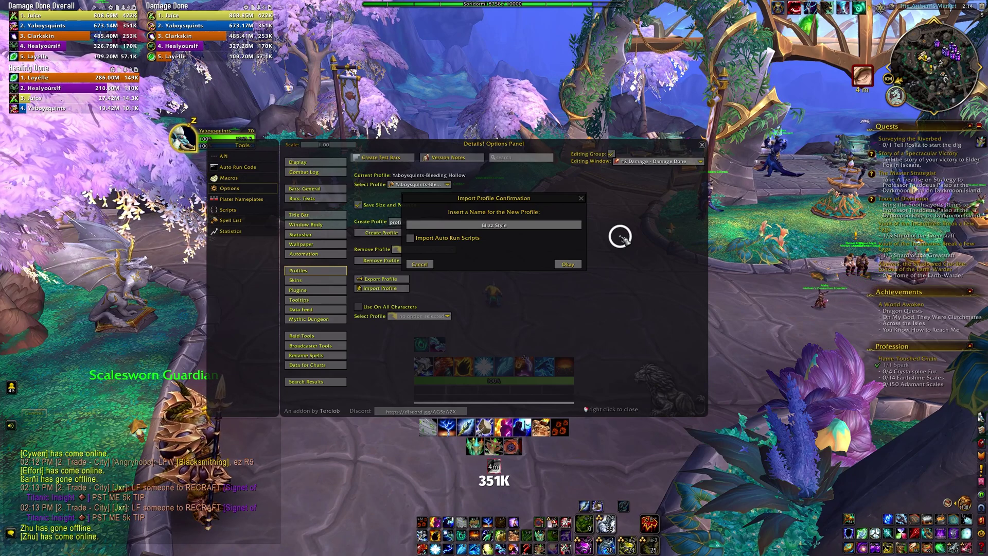
pyautogui.click(568, 264)
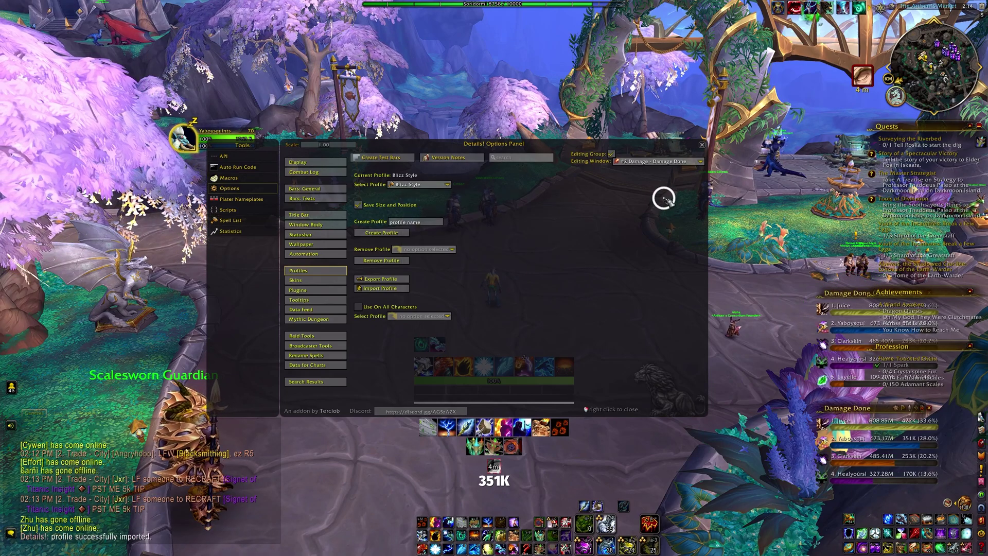
pyautogui.click(702, 145)
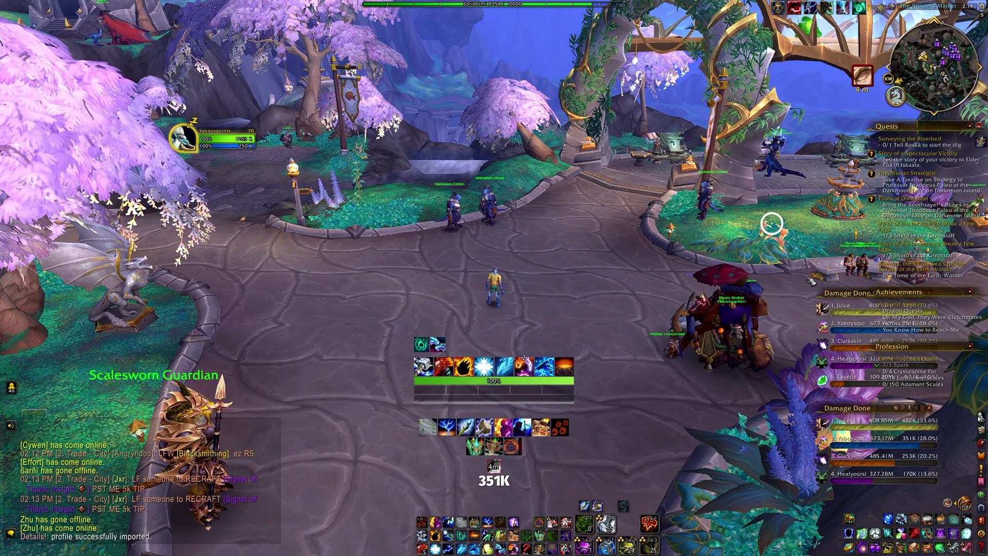
# Step: Move the grouped Damage Done windows to the middle of the game view and open their general bar options
pyautogui.moveTo(843, 288); pyautogui.dragTo(442, 129)
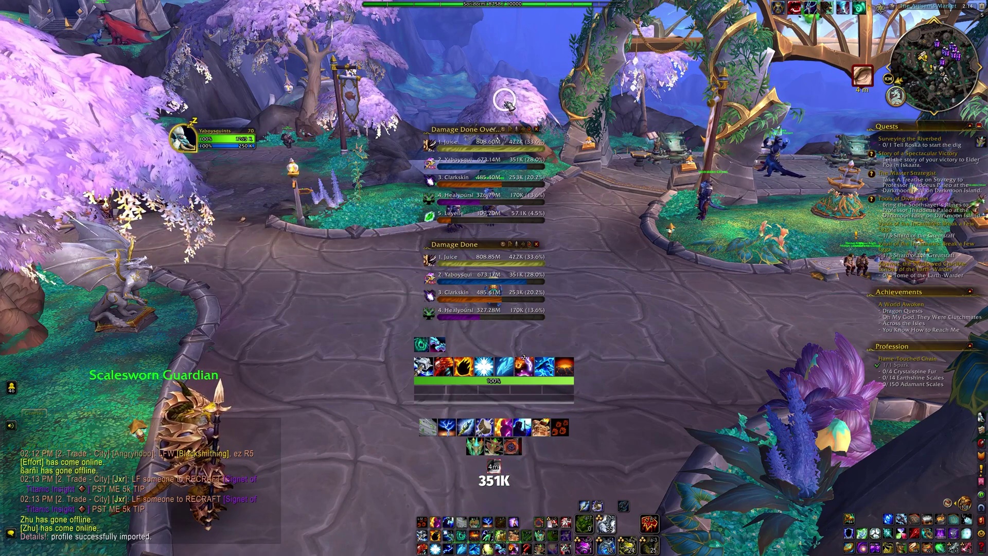
pyautogui.click(503, 129)
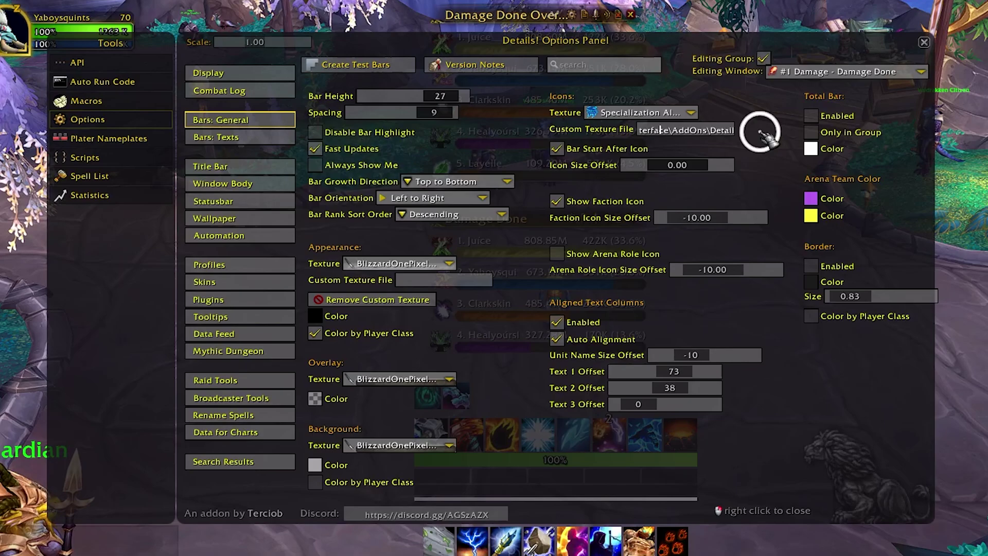
# Step: Change the bar icons' custom texture file path to Interface\spec_icons_normal_alpha2.tga, removing the AddOns\Details\images part, and close the options
pyautogui.press('Right')
pyautogui.press('Right')
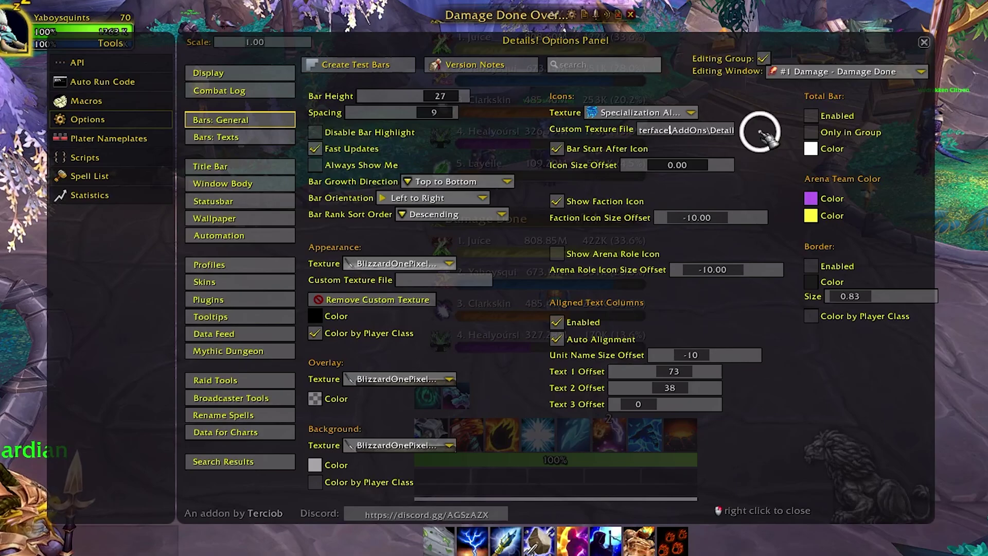
pyautogui.press('Right')
pyautogui.press('Right')
pyautogui.press('Right')
pyautogui.press('Right')
pyautogui.press('Right')
pyautogui.press('Right')
pyautogui.press('Right')
pyautogui.press('Right')
pyautogui.press('Right')
pyautogui.press('Right')
pyautogui.press('Right')
pyautogui.press('Right')
pyautogui.press('Right')
pyautogui.press('Right')
pyautogui.press('Right')
pyautogui.press('Right')
pyautogui.press('Right')
pyautogui.press('Right')
pyautogui.press('Right')
pyautogui.press('Right')
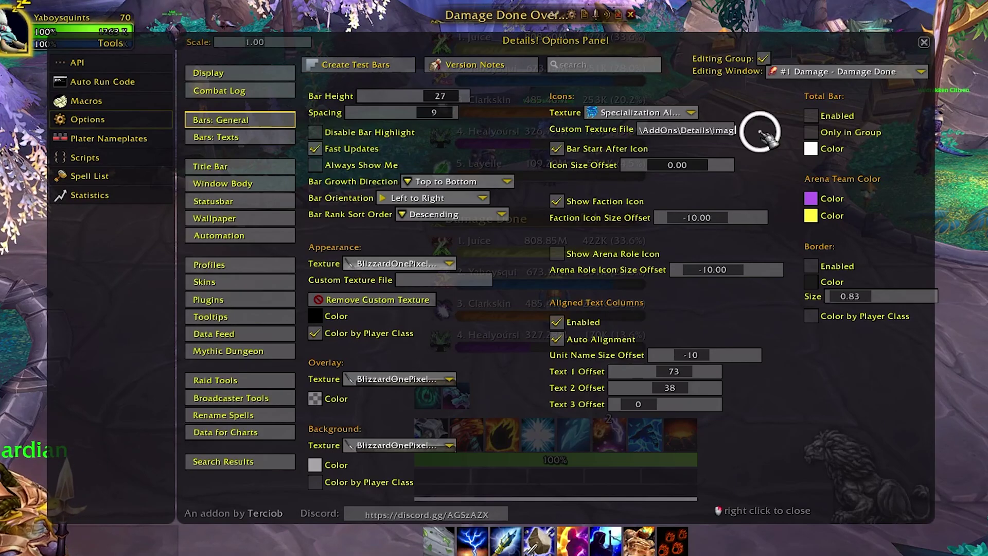
pyautogui.press('BackSpace')
pyautogui.press('BackSpace')
pyautogui.press('BackSpace')
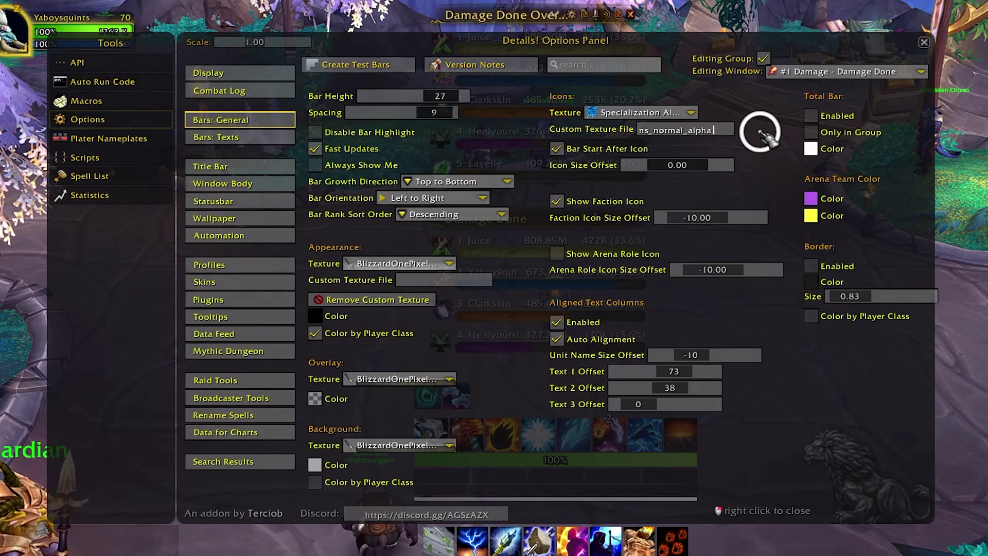
pyautogui.press('BackSpace')
pyautogui.press('BackSpace')
pyautogui.press('BackSpace')
pyautogui.press('BackSpace')
pyautogui.press('BackSpace')
pyautogui.press('BackSpace')
pyautogui.press('BackSpace')
pyautogui.press('BackSpace')
pyautogui.press('BackSpace')
pyautogui.press('BackSpace')
pyautogui.press('BackSpace')
pyautogui.press('BackSpace')
pyautogui.press('BackSpace')
pyautogui.press('BackSpace')
pyautogui.press('BackSpace')
pyautogui.press('BackSpace')
pyautogui.press('BackSpace')
pyautogui.press('BackSpace')
pyautogui.press('BackSpace')
pyautogui.press('BackSpace')
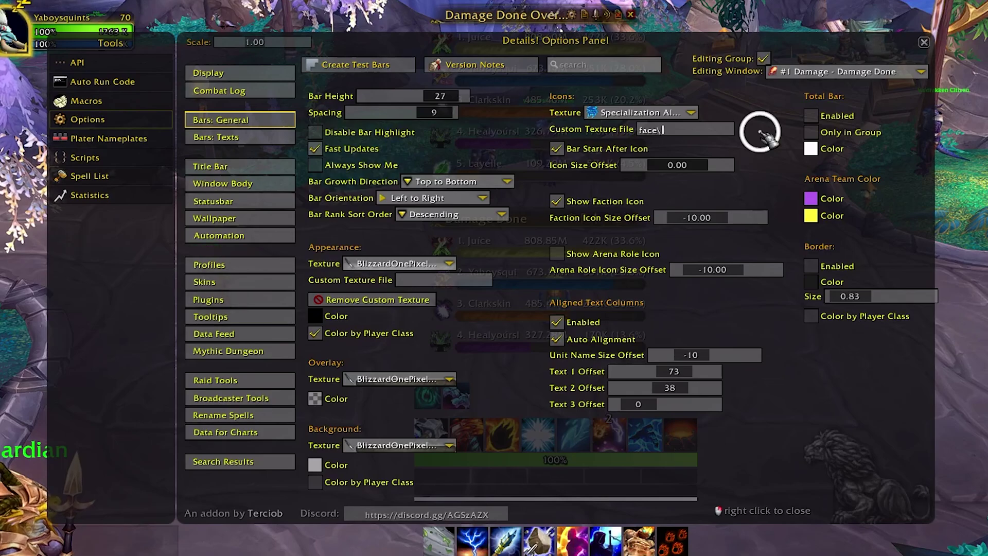
pyautogui.press('BackSpace')
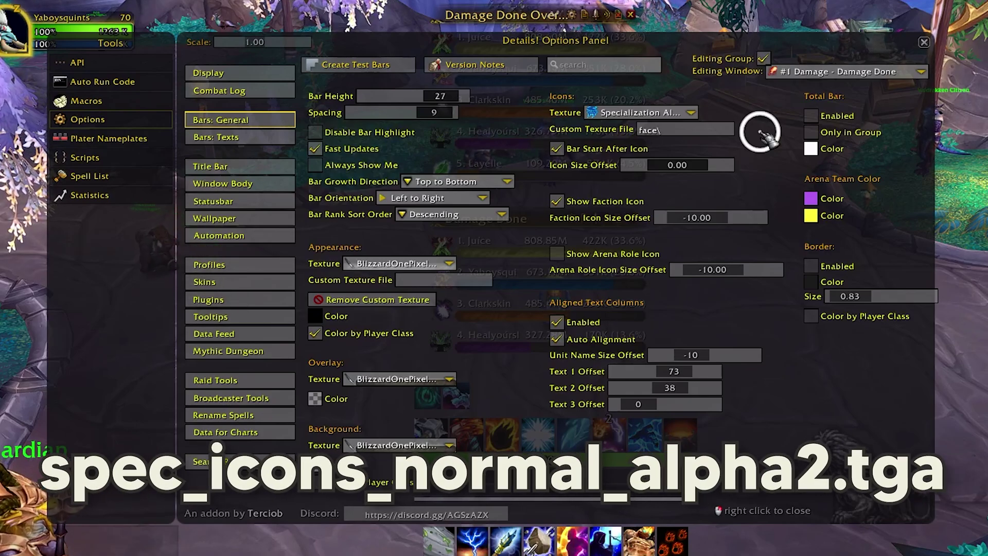
pyautogui.write('\\')
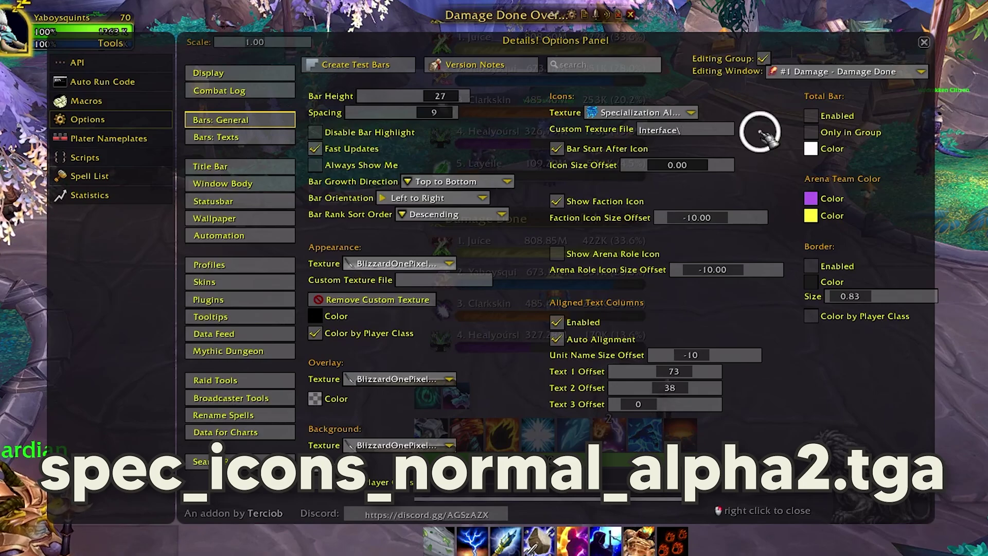
pyautogui.rightClick(760, 132)
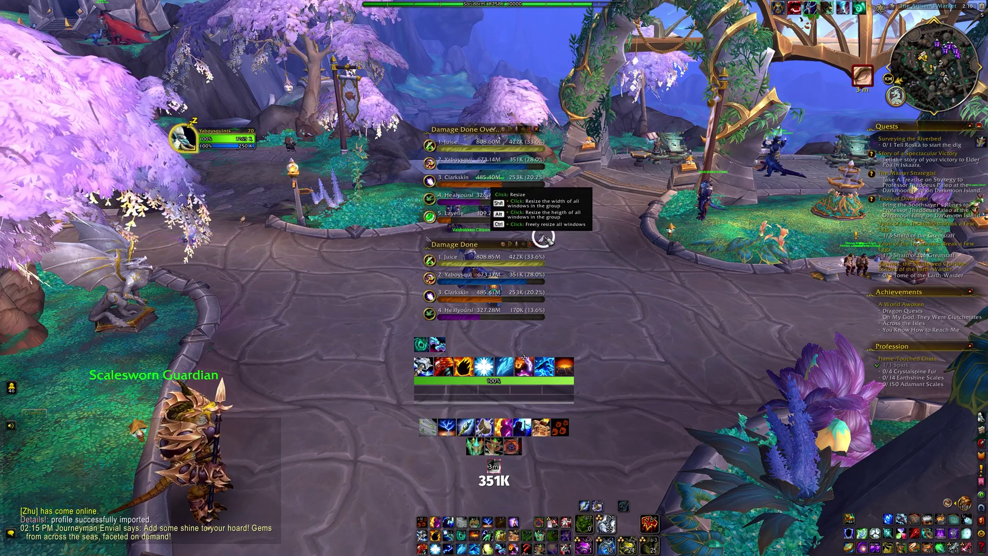
# Step: Place the overall Damage Done window in the game view's upper-left corner and the other Damage Done window beside it
pyautogui.moveTo(473, 130); pyautogui.dragTo(55, 10)
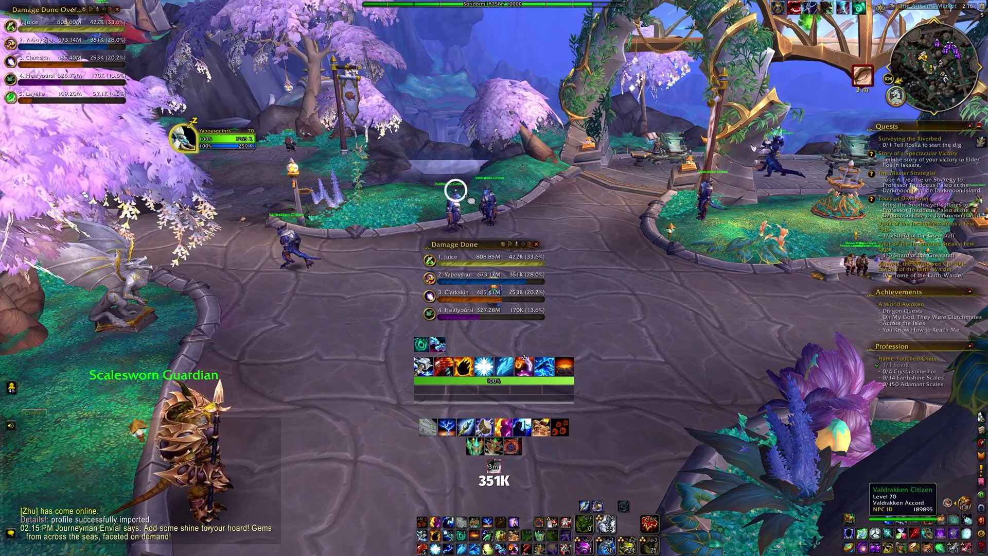
pyautogui.moveTo(480, 244); pyautogui.dragTo(226, 37)
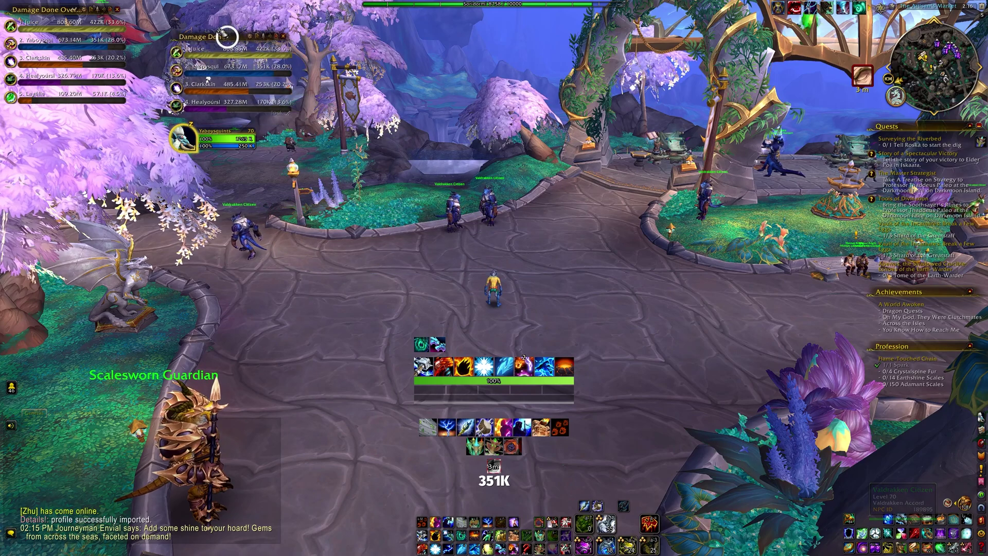